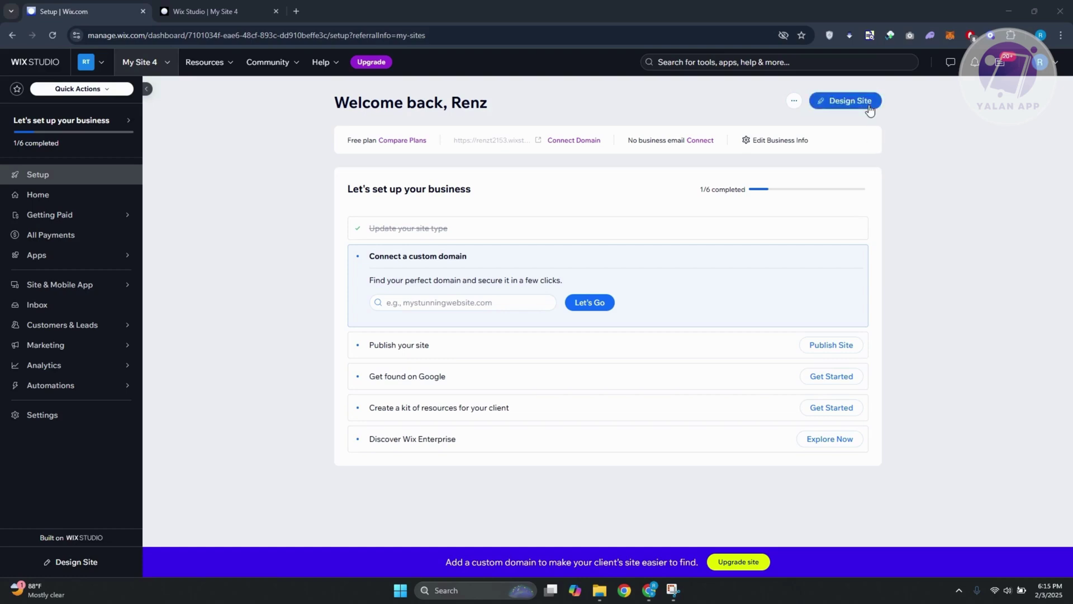
Step: Switch to the site editor and deselect the empty section
{"action": "left_click", "coordinate": [242, 8]}
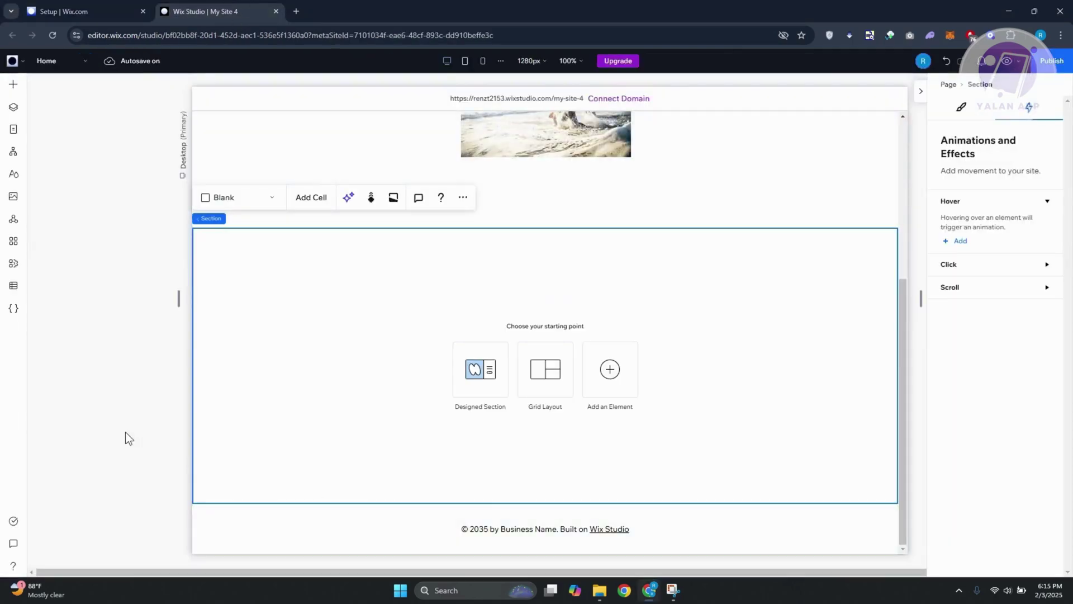
{"action": "left_click", "coordinate": [98, 377]}
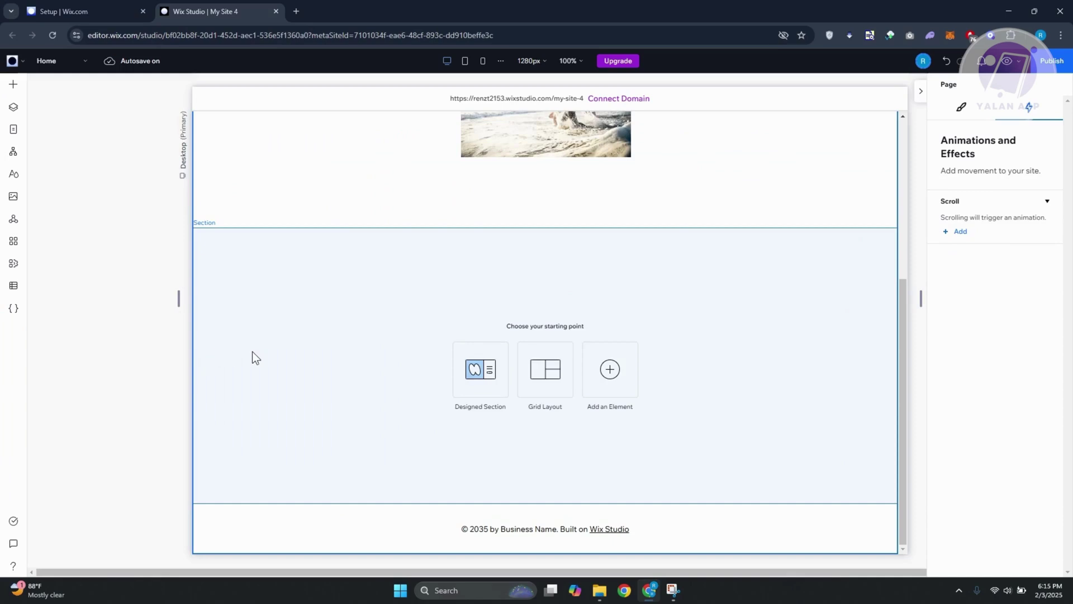
{"action": "scroll", "coordinate": [343, 375], "scroll_direction": "up", "scroll_amount": 5}
{"action": "scroll", "coordinate": [357, 378], "scroll_direction": "down", "scroll_amount": 5}
Step: Add a desert image to the empty section, centre it and enlarge it to about 517 by 345
{"action": "left_click", "coordinate": [13, 84]}
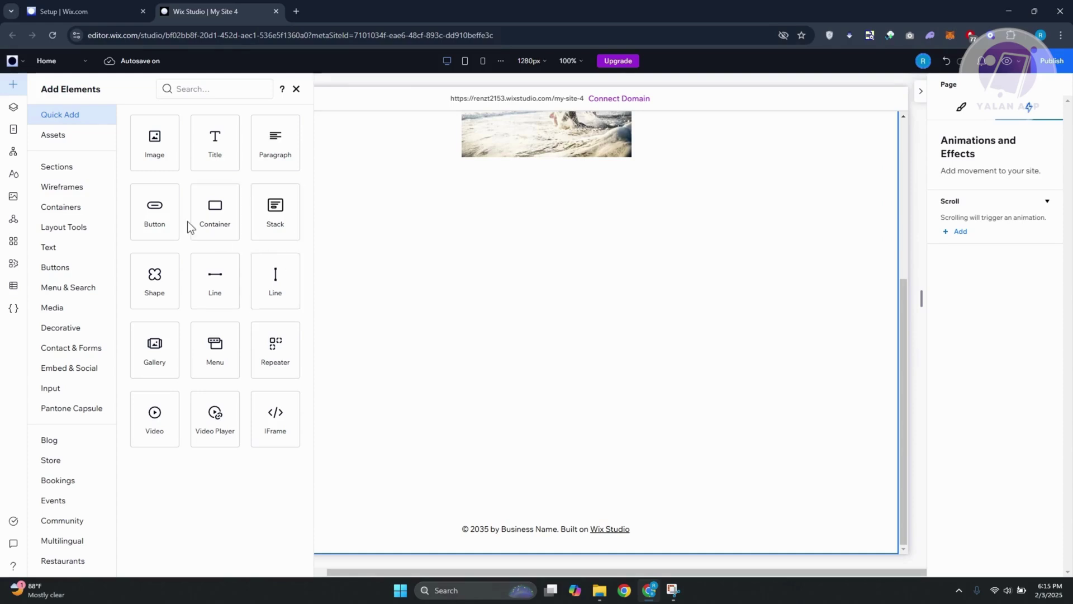
{"action": "left_click_drag", "start_coordinate": [199, 150], "coordinate": [544, 359]}
{"action": "left_click_drag", "start_coordinate": [623, 406], "coordinate": [708, 457]}
{"action": "left_click_drag", "start_coordinate": [678, 408], "coordinate": [655, 414]}
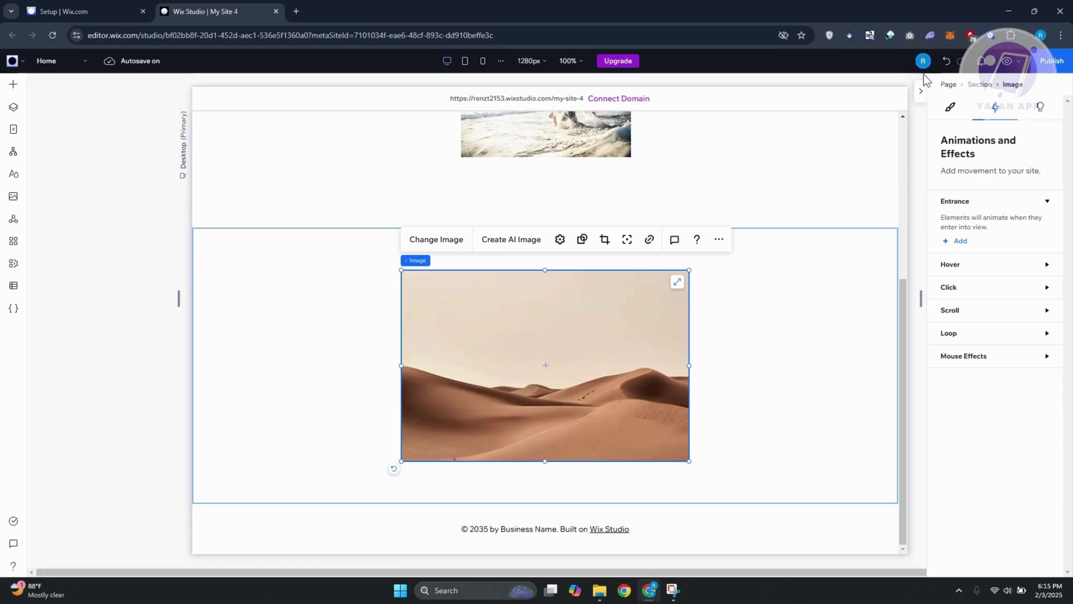
Step: Collapse Entrance and add a new Scroll animation to the desert image, currently type None
{"action": "left_click", "coordinate": [953, 115]}
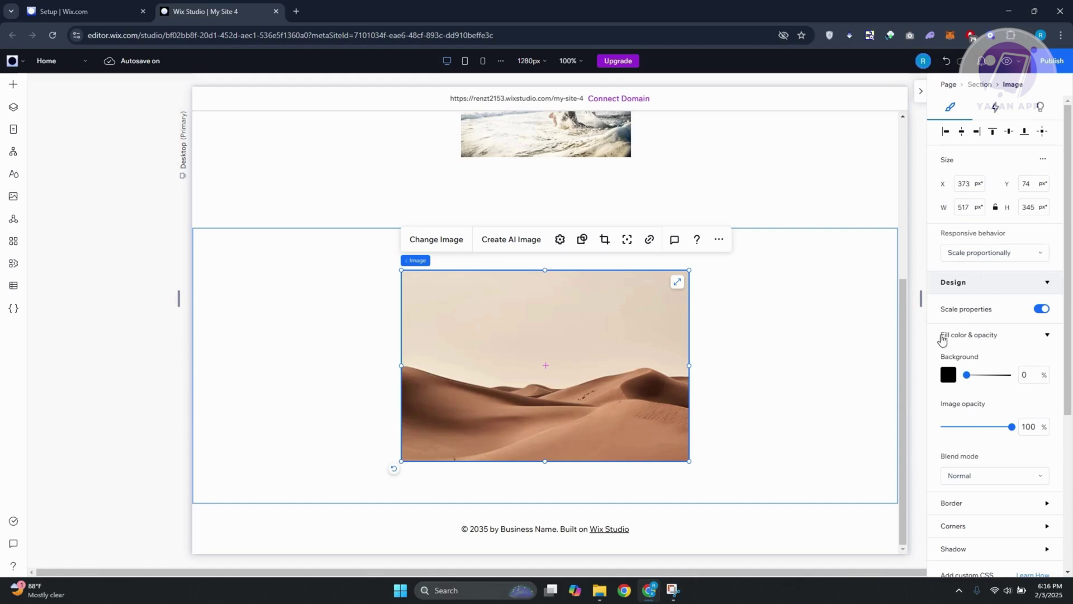
{"action": "scroll", "coordinate": [952, 335], "scroll_direction": "down", "scroll_amount": 2}
{"action": "scroll", "coordinate": [961, 311], "scroll_direction": "up", "scroll_amount": 2}
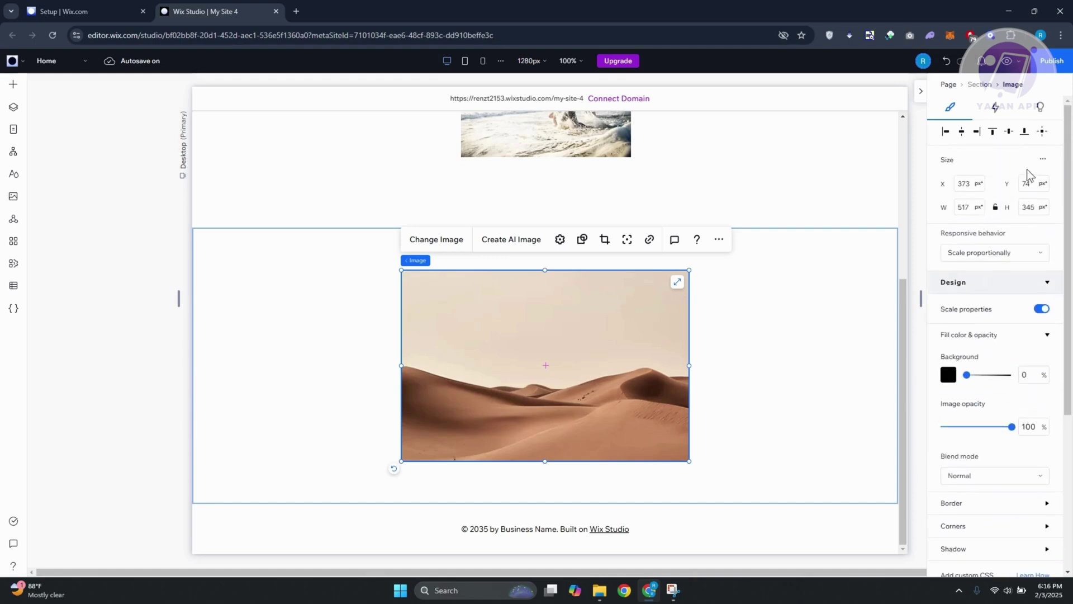
{"action": "left_click", "coordinate": [997, 108]}
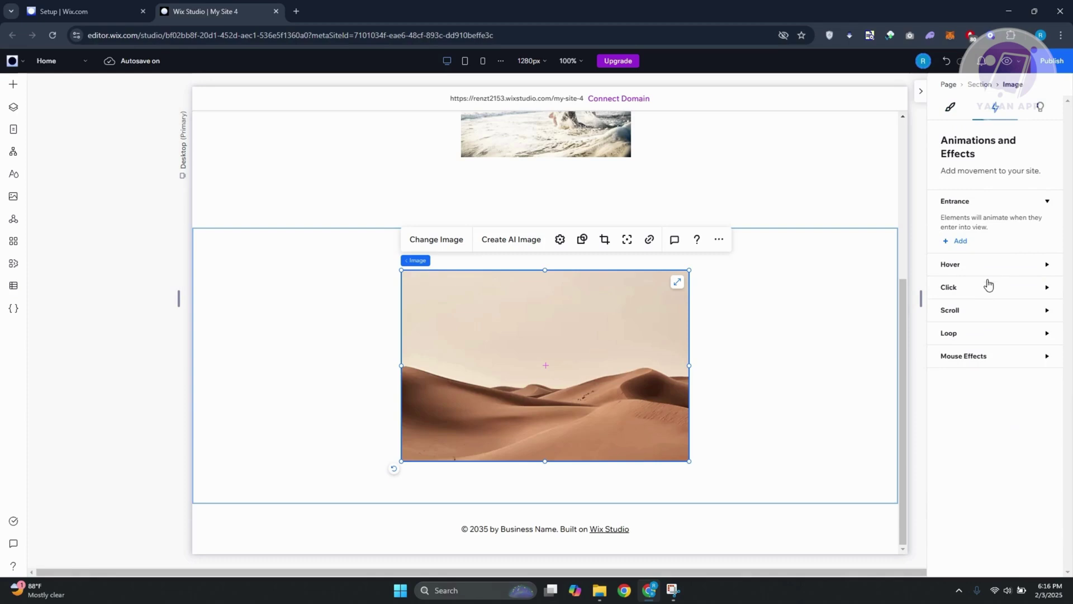
{"action": "left_click", "coordinate": [1047, 203]}
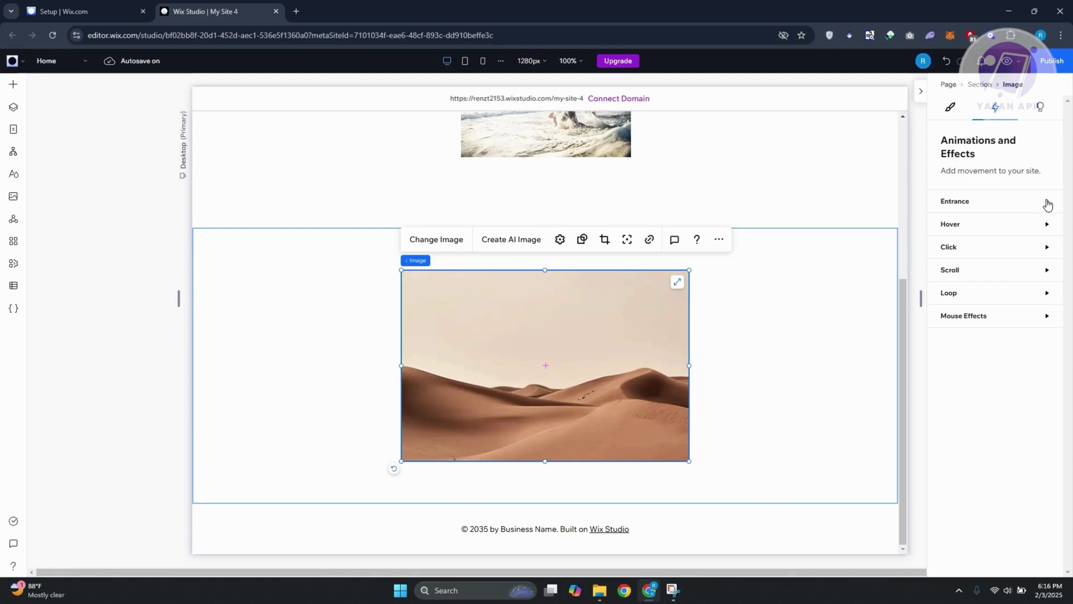
{"action": "left_click", "coordinate": [961, 274]}
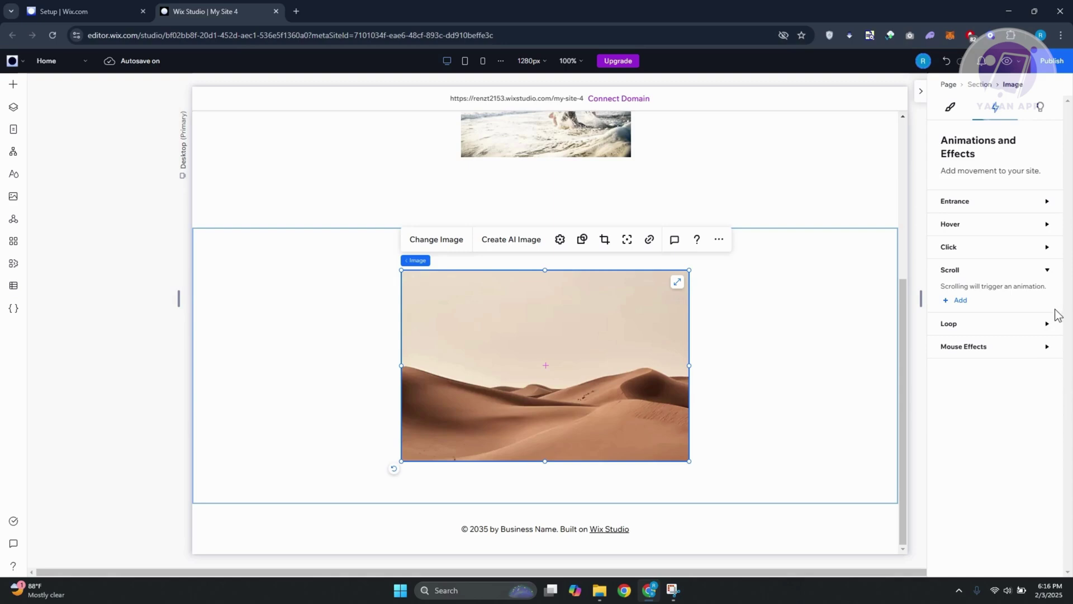
{"action": "left_click", "coordinate": [960, 302]}
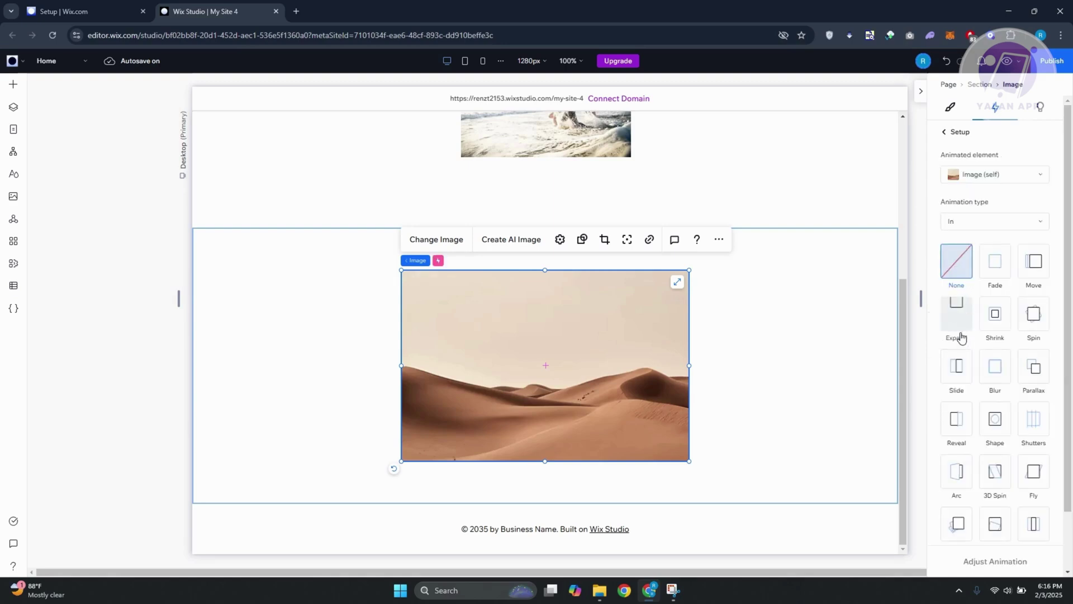
Step: Choose Move as the desert image's scroll animation effect
{"action": "scroll", "coordinate": [987, 341], "scroll_direction": "down", "scroll_amount": 1}
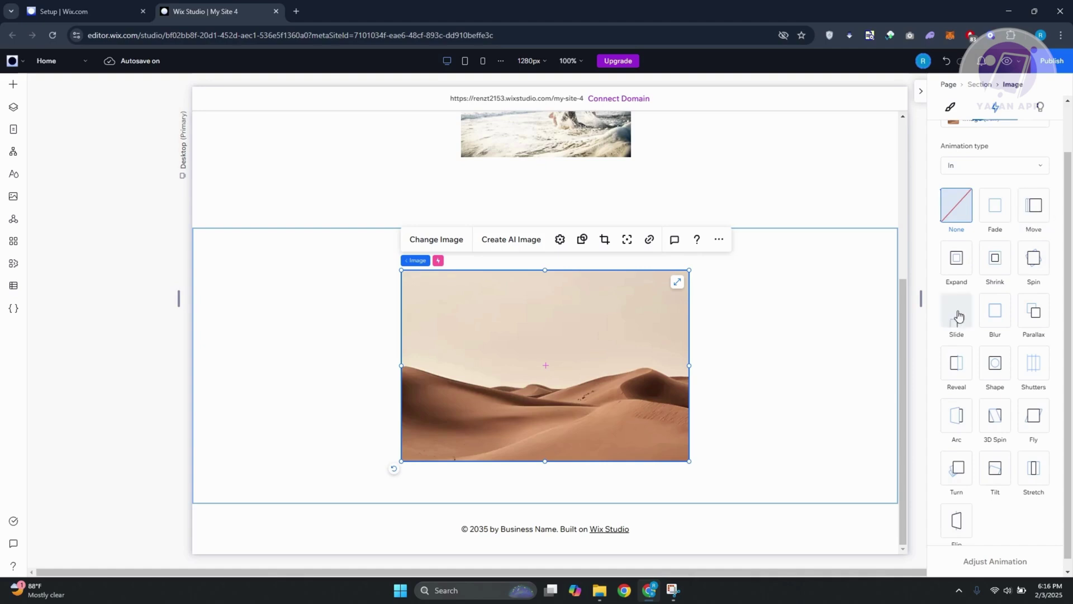
{"action": "left_click", "coordinate": [1044, 214]}
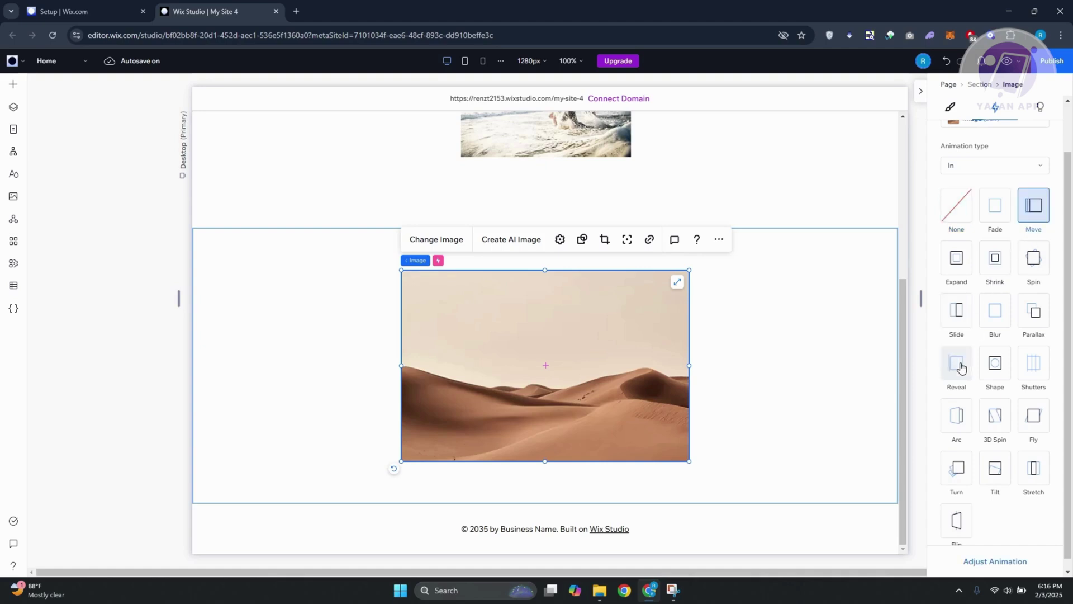
Step: Set the Move effect to a 269° angle, 794 px distance, 0–100% animation area, type In
{"action": "left_click", "coordinate": [994, 562]}
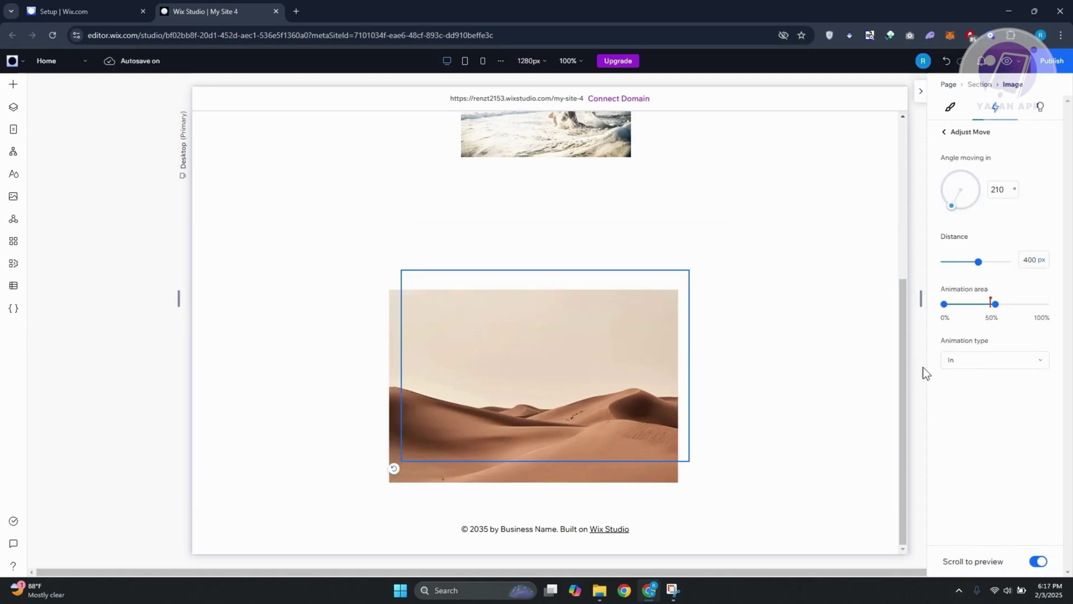
{"action": "left_click_drag", "start_coordinate": [951, 205], "coordinate": [920, 190]}
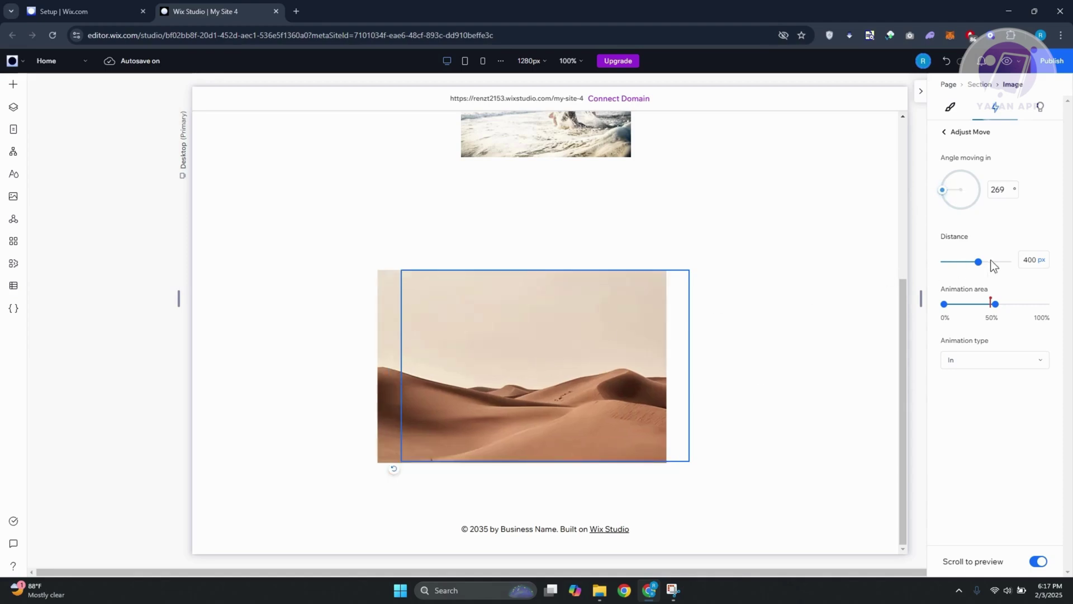
{"action": "left_click_drag", "start_coordinate": [978, 262], "coordinate": [1012, 261]}
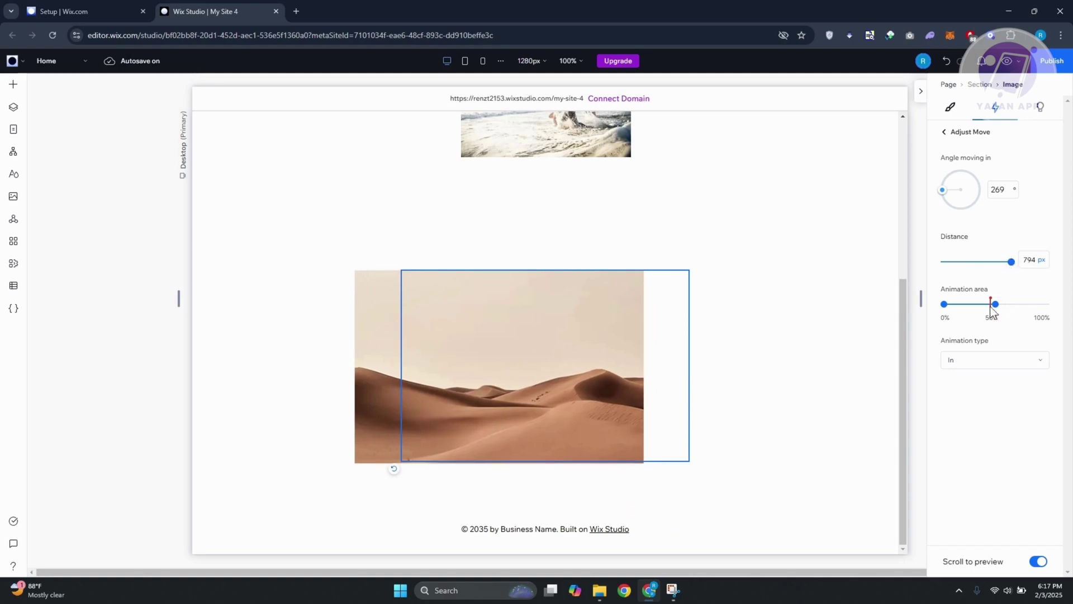
{"action": "left_click_drag", "start_coordinate": [996, 305], "coordinate": [1047, 309]}
{"action": "left_click", "coordinate": [1024, 367]}
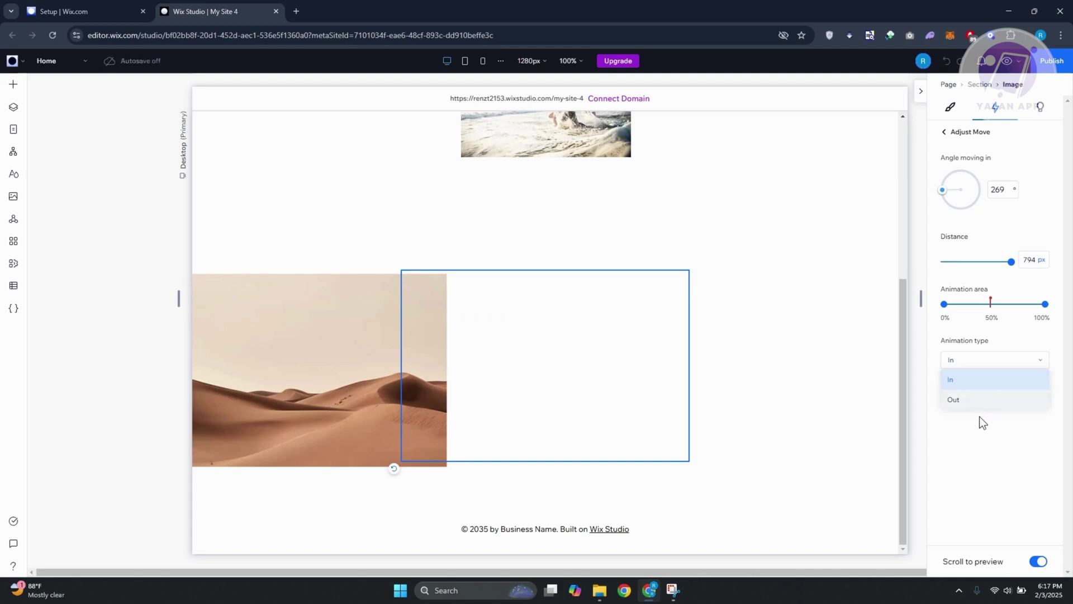
{"action": "left_click", "coordinate": [973, 454]}
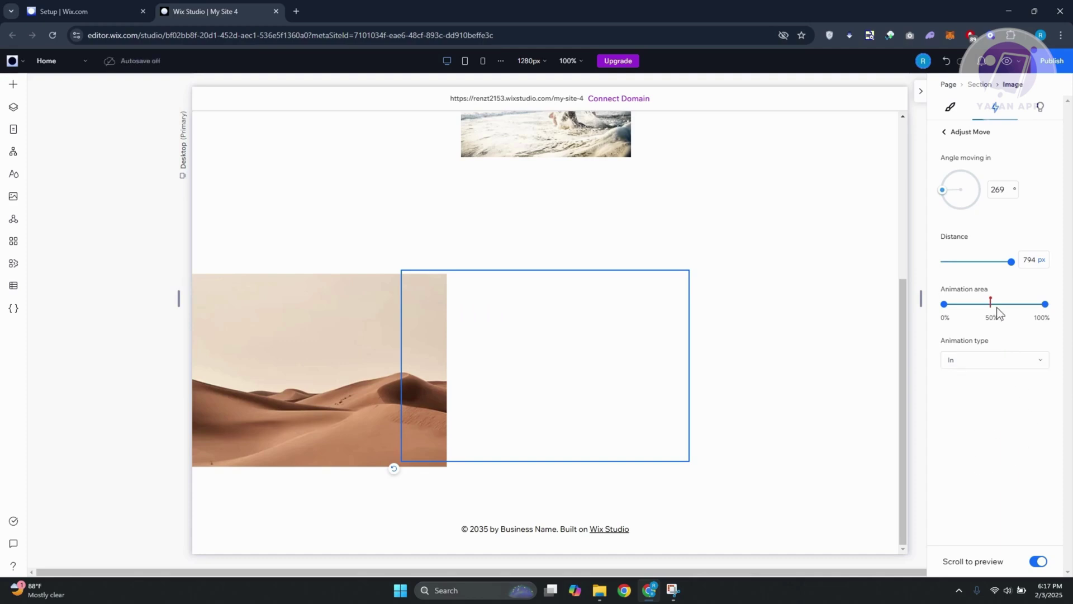
Step: Preview the site, scroll to watch the image slide in from the left, then return to editing
{"action": "left_click", "coordinate": [1008, 63]}
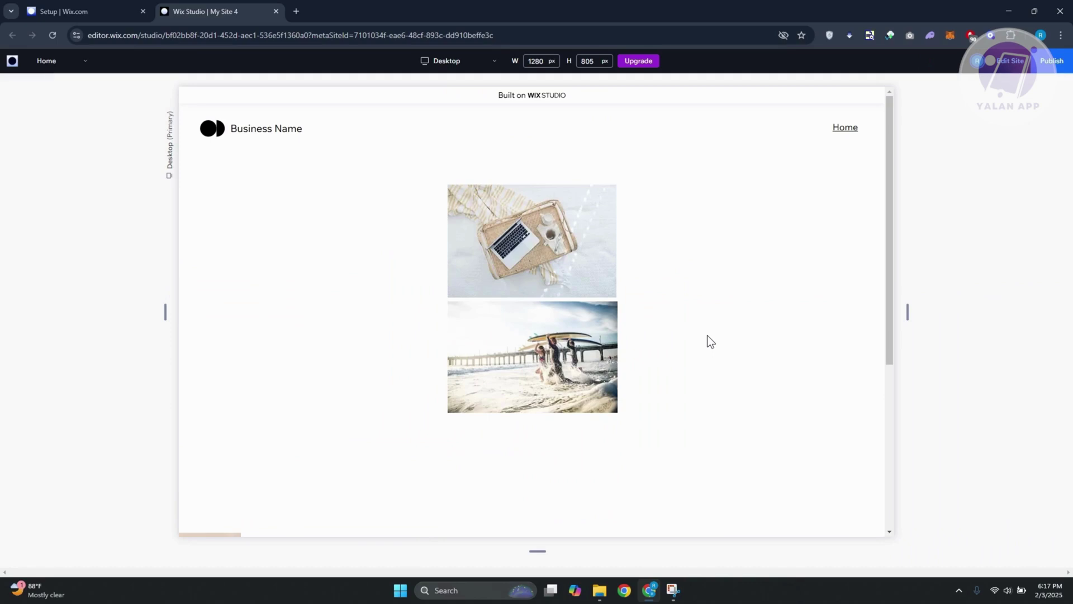
{"action": "scroll", "coordinate": [710, 336], "scroll_direction": "down", "scroll_amount": 5}
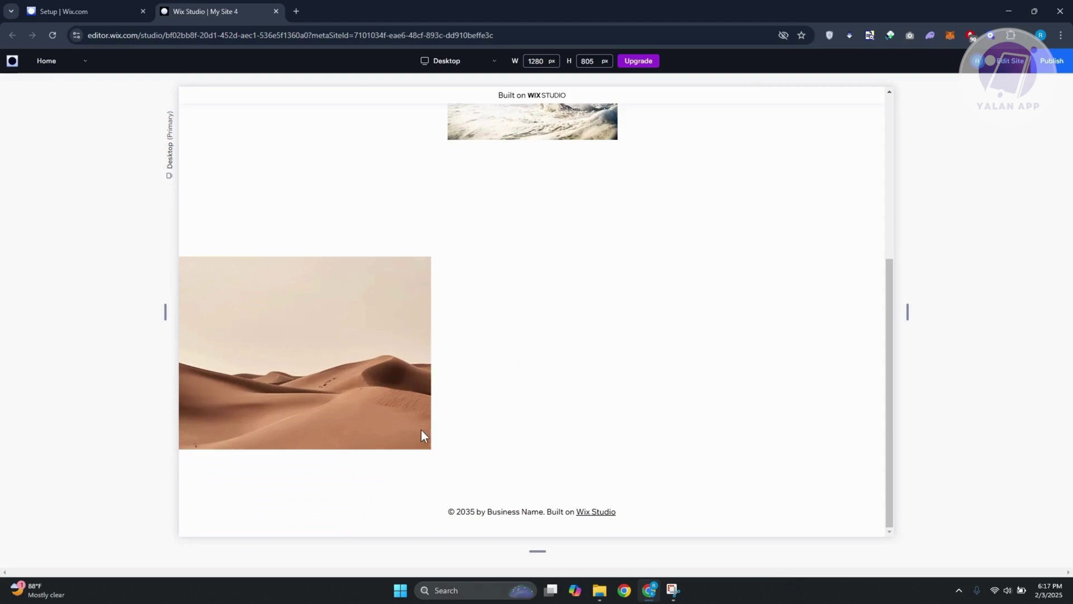
{"action": "scroll", "coordinate": [482, 342], "scroll_direction": "up", "scroll_amount": 10}
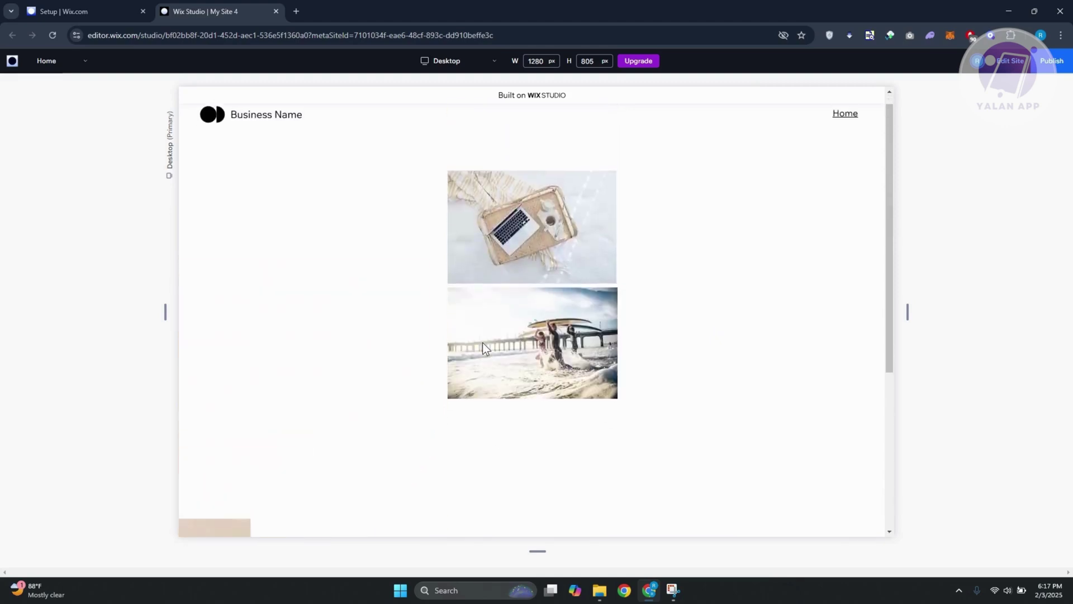
{"action": "scroll", "coordinate": [482, 342], "scroll_direction": "down", "scroll_amount": 10}
{"action": "scroll", "coordinate": [474, 343], "scroll_direction": "up", "scroll_amount": 10}
{"action": "scroll", "coordinate": [469, 345], "scroll_direction": "down", "scroll_amount": 10}
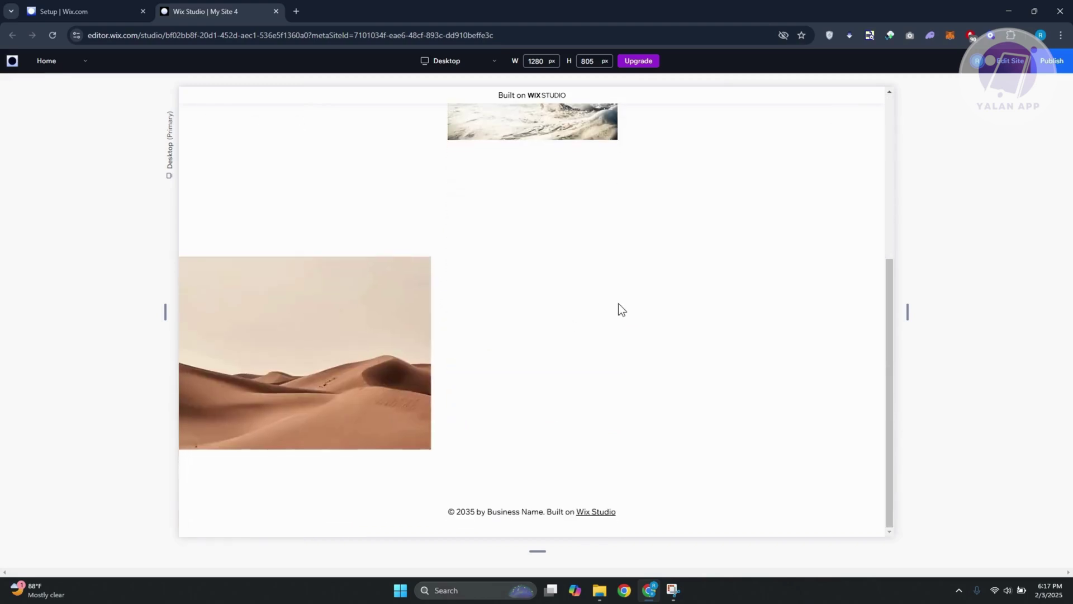
{"action": "left_click", "coordinate": [1010, 62]}
Step: Reduce the Move distance to 296 px and end the animation area at about 72%
{"action": "left_click", "coordinate": [1051, 89]}
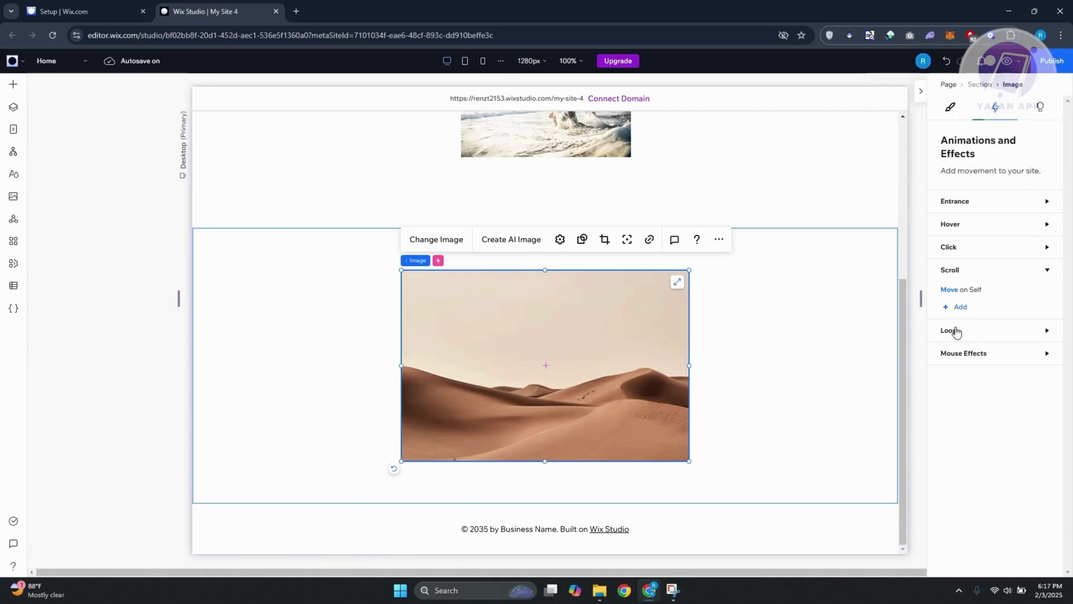
{"action": "left_click", "coordinate": [944, 290]}
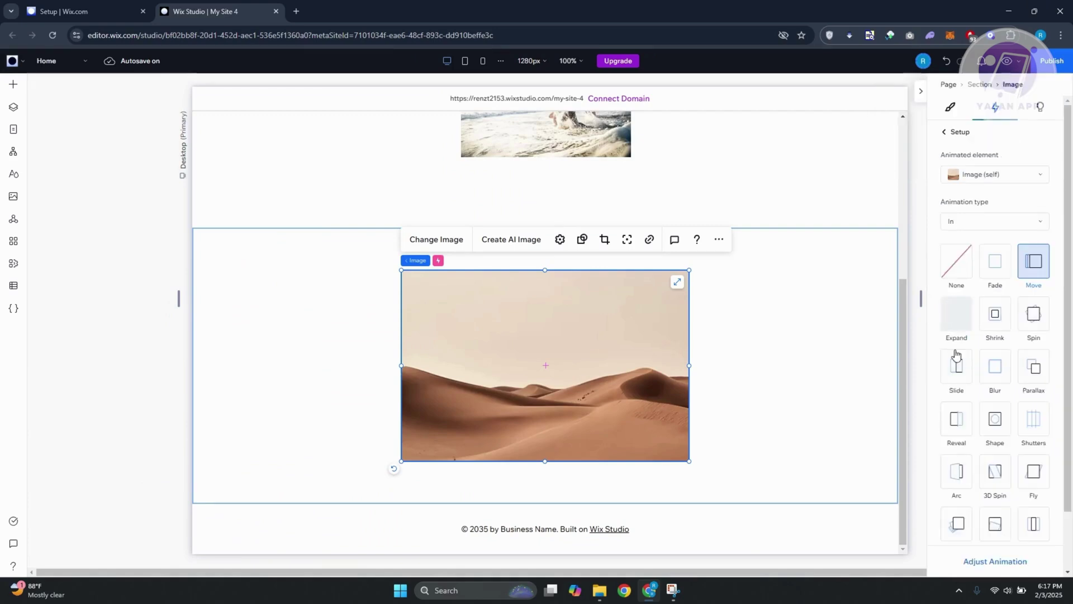
{"action": "left_click", "coordinate": [1008, 561]}
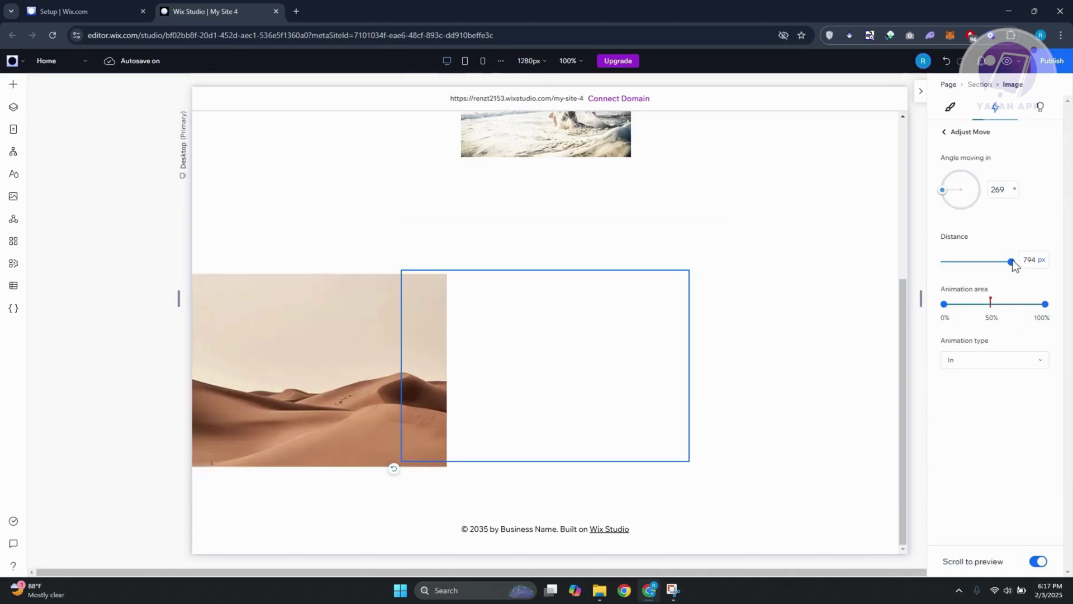
{"action": "left_click_drag", "start_coordinate": [1011, 265], "coordinate": [970, 264]}
{"action": "left_click_drag", "start_coordinate": [1046, 304], "coordinate": [1015, 304]}
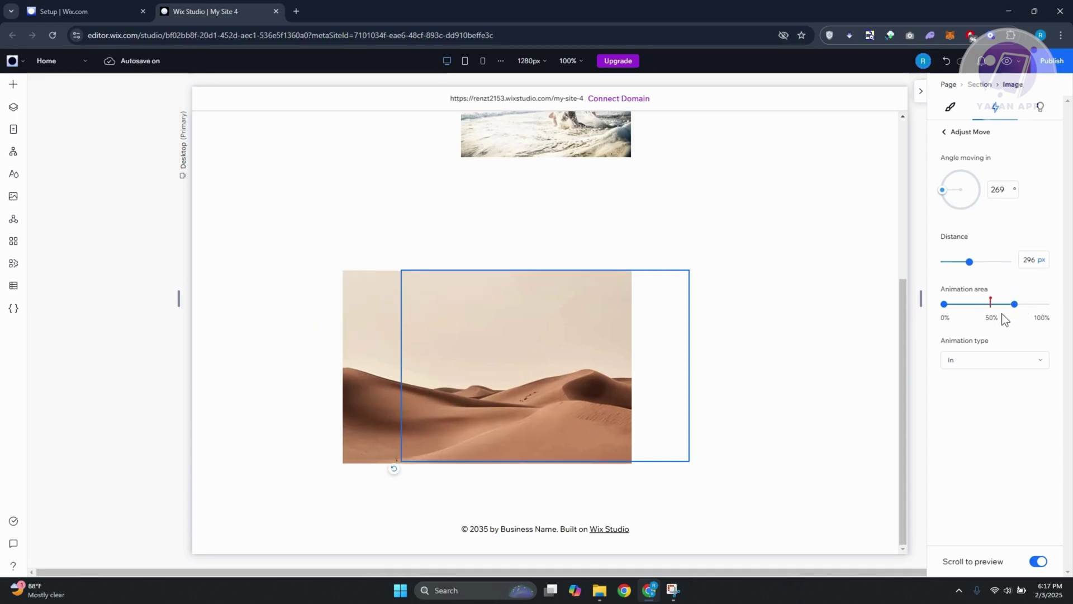
Step: Preview the site and scroll down to the desert image and footer
{"action": "left_click", "coordinate": [1007, 60]}
{"action": "scroll", "coordinate": [780, 391], "scroll_direction": "down", "scroll_amount": 2}
{"action": "scroll", "coordinate": [778, 395], "scroll_direction": "down", "scroll_amount": 3}
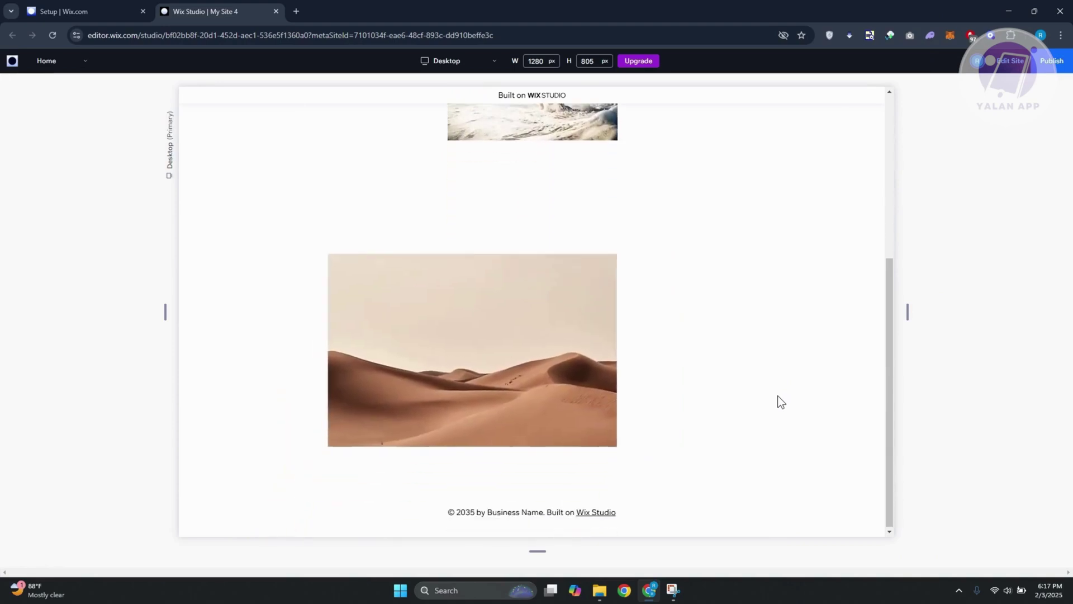